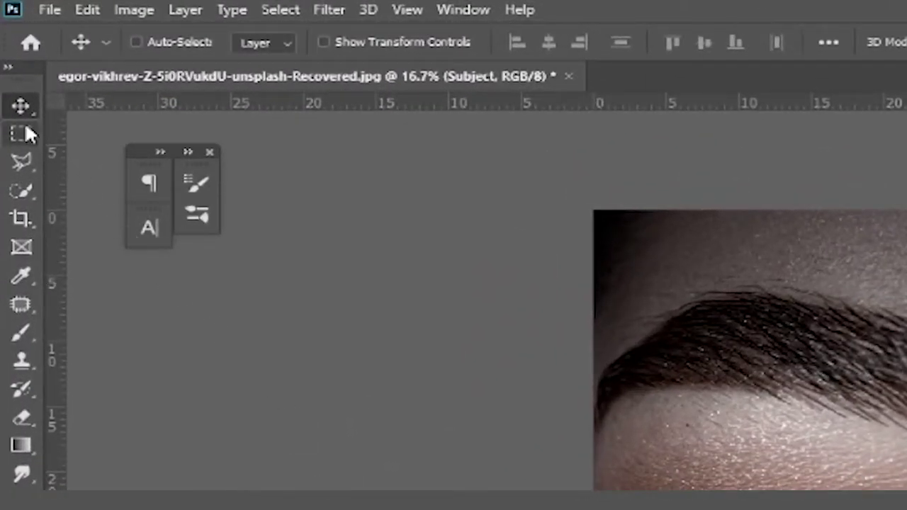
- Draw a circular elliptical-marquee selection about 9.83 in wide centred on the iris
right_click(25, 130)
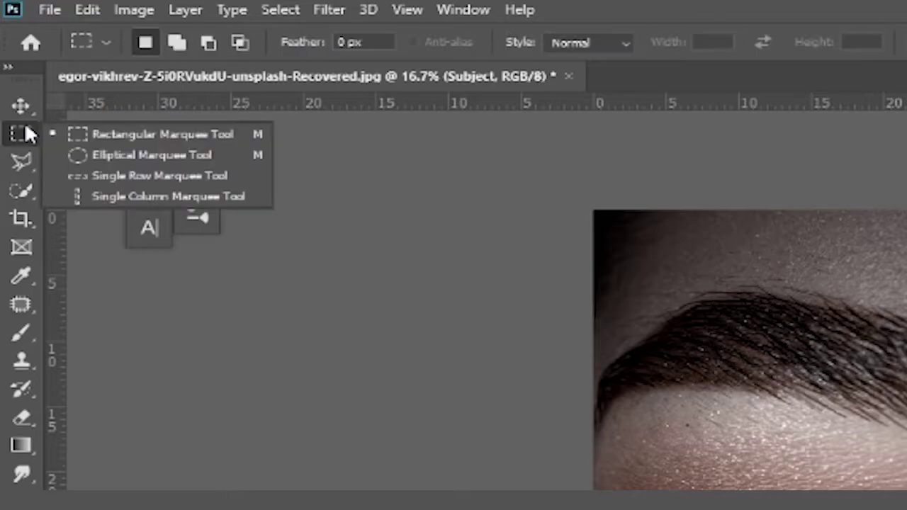
left_click(71, 151)
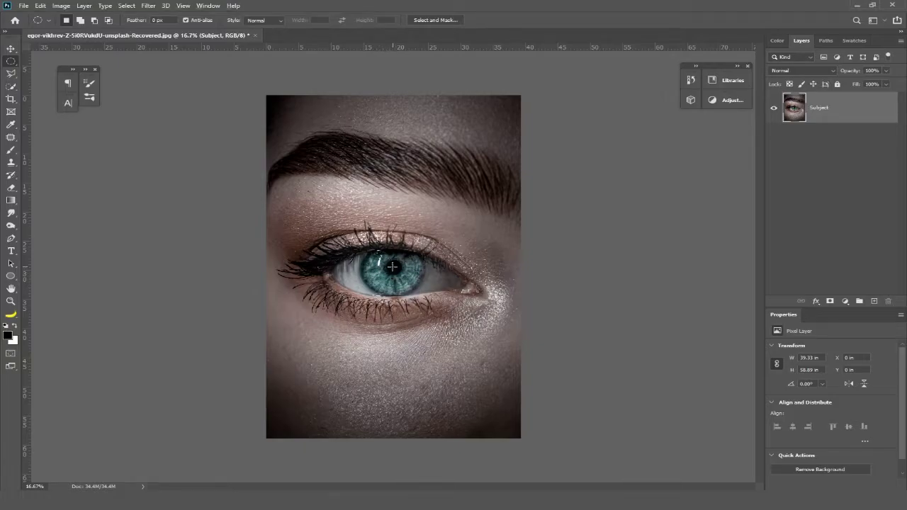
left_click_drag(392, 267, 426, 293)
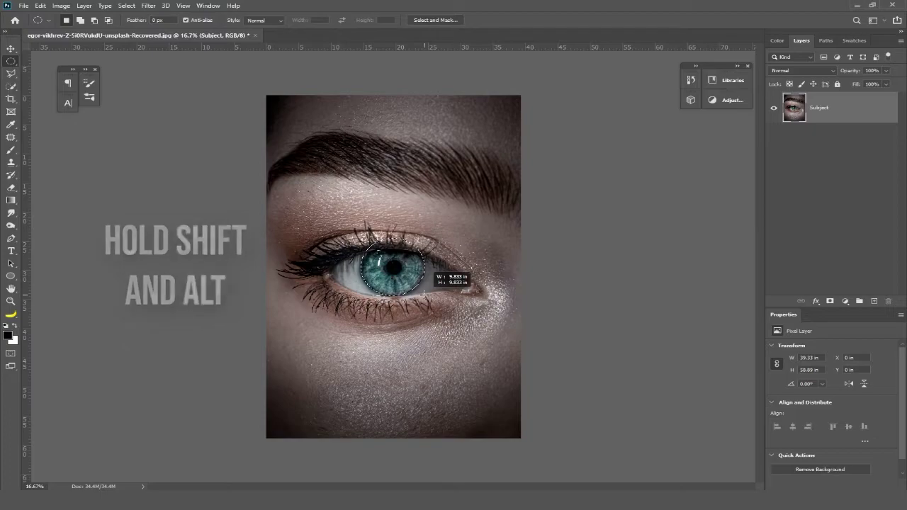
left_click_drag(426, 293, 426, 292)
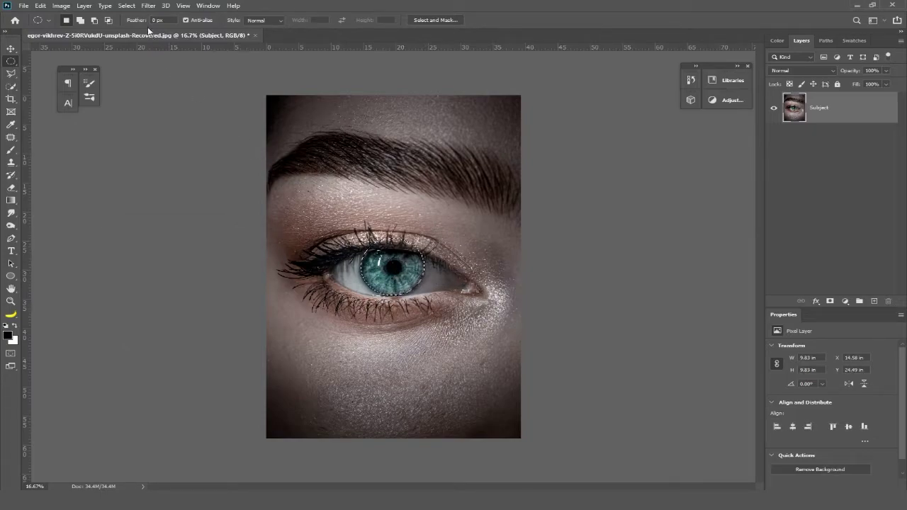
left_click(132, 9)
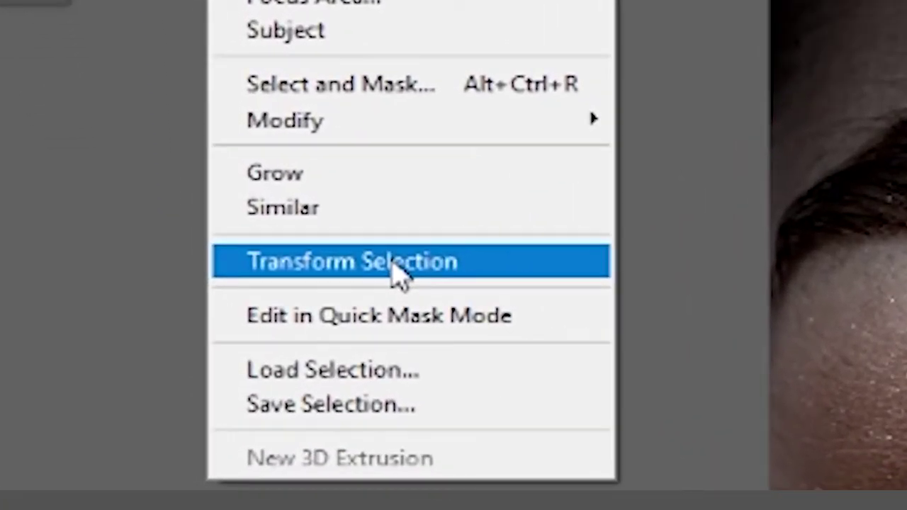
- Transform the selection to centre it on the iris and widen it to about 101.05%
left_click(394, 268)
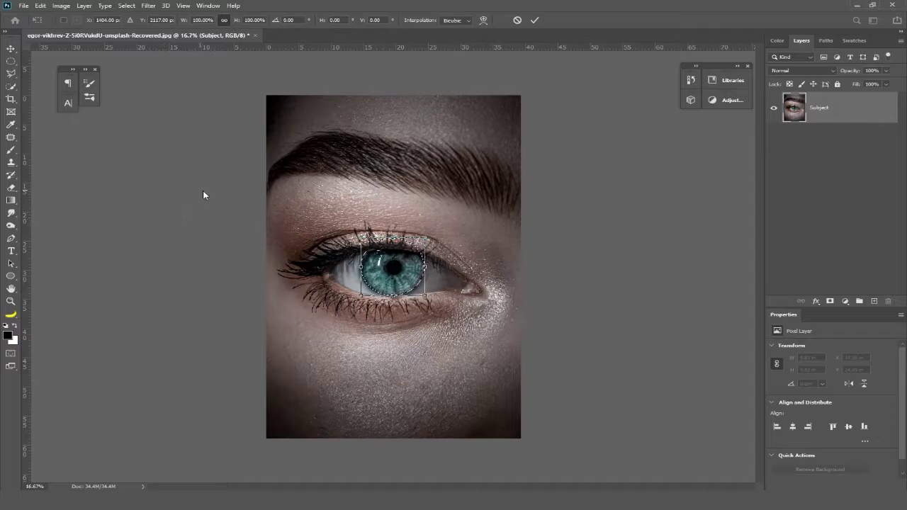
left_click_drag(392, 271, 394, 269)
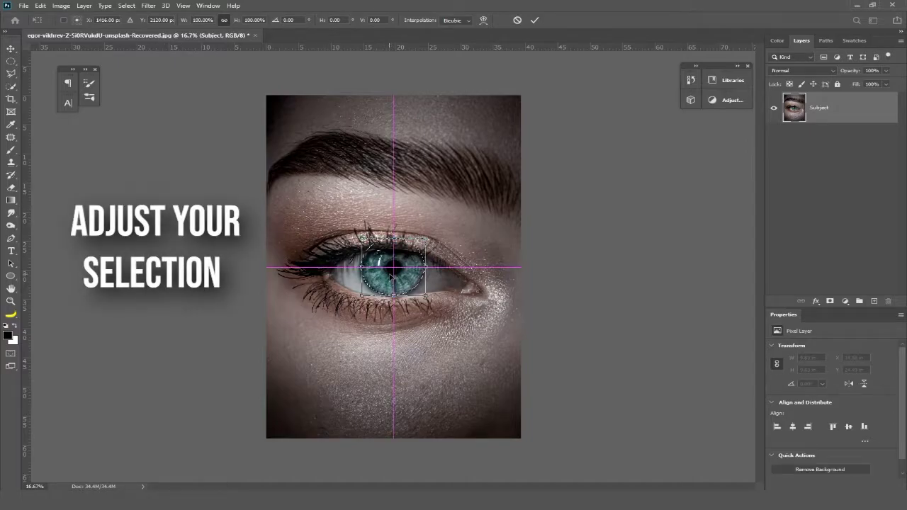
scroll(394, 283, "up", 2)
left_click_drag(396, 287, 390, 288)
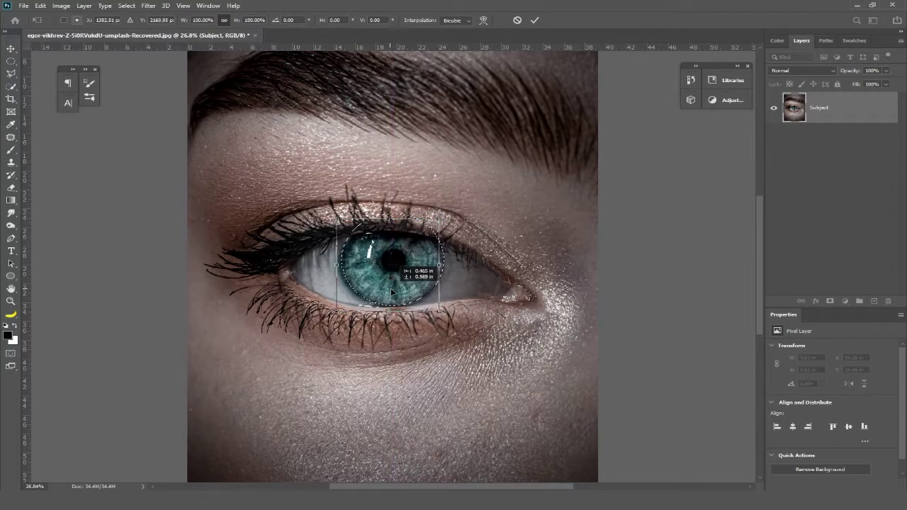
left_click_drag(390, 288, 381, 286)
left_click_drag(438, 260, 441, 264)
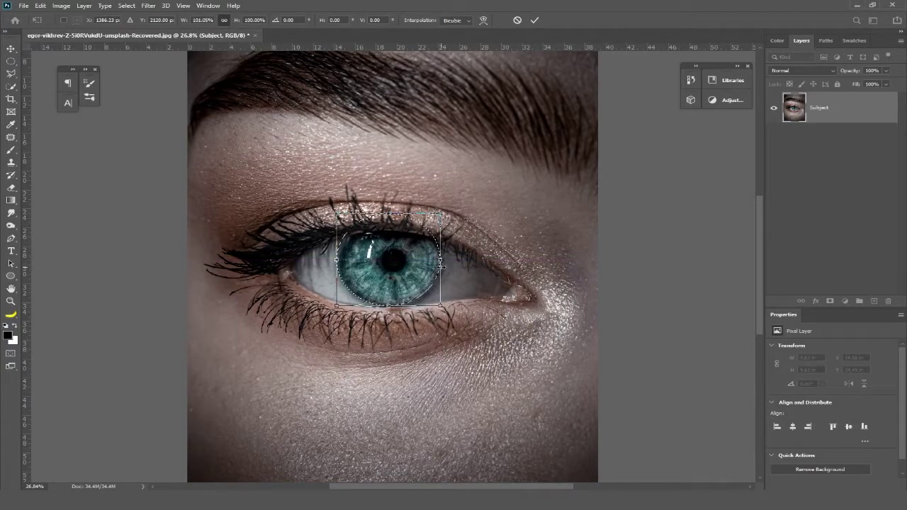
key("Return")
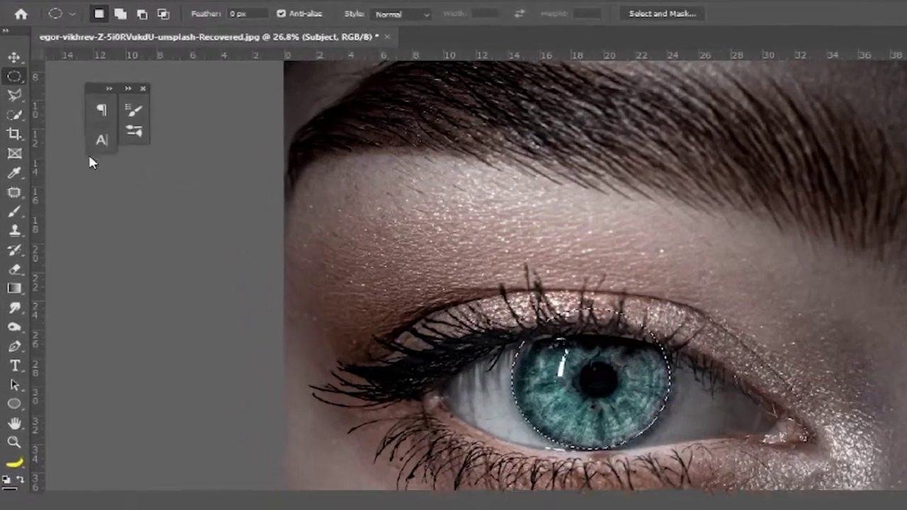
- Choose the freehand Lasso Tool in Subtract from selection mode
right_click(14, 95)
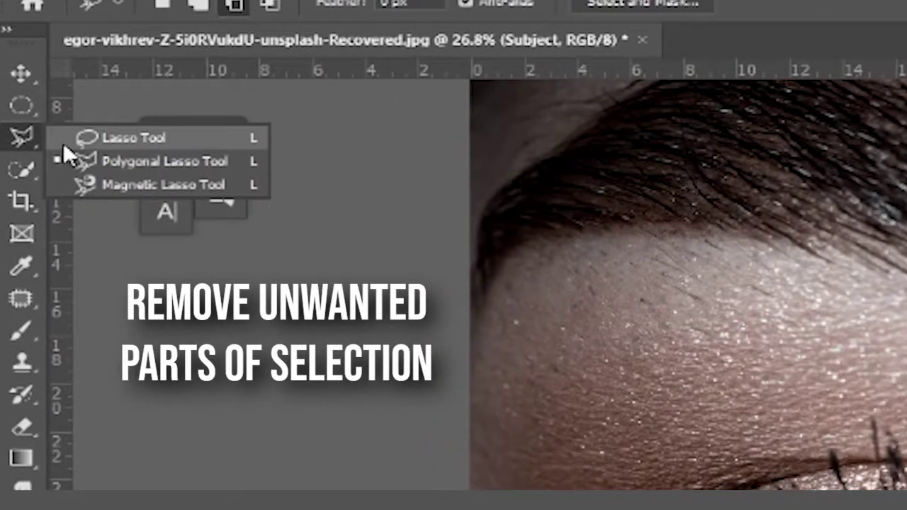
left_click(87, 140)
left_click(245, 48)
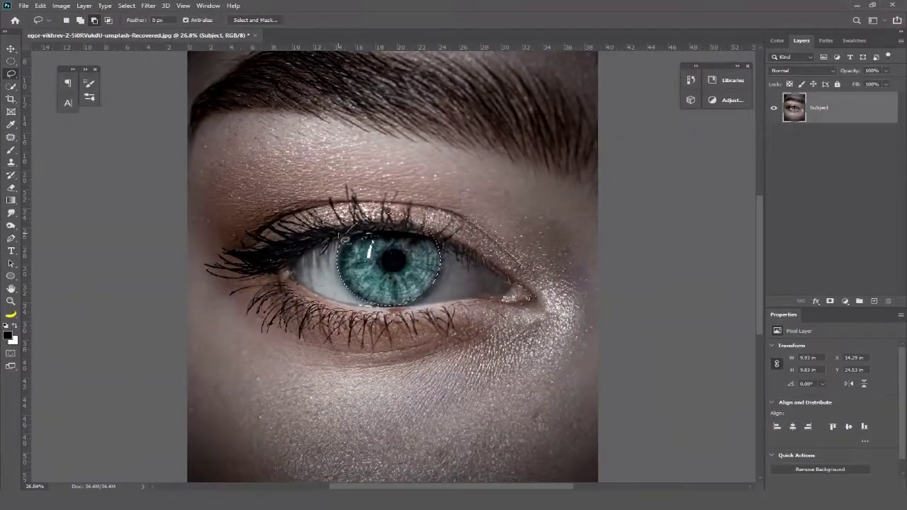
scroll(352, 246, "up", 5)
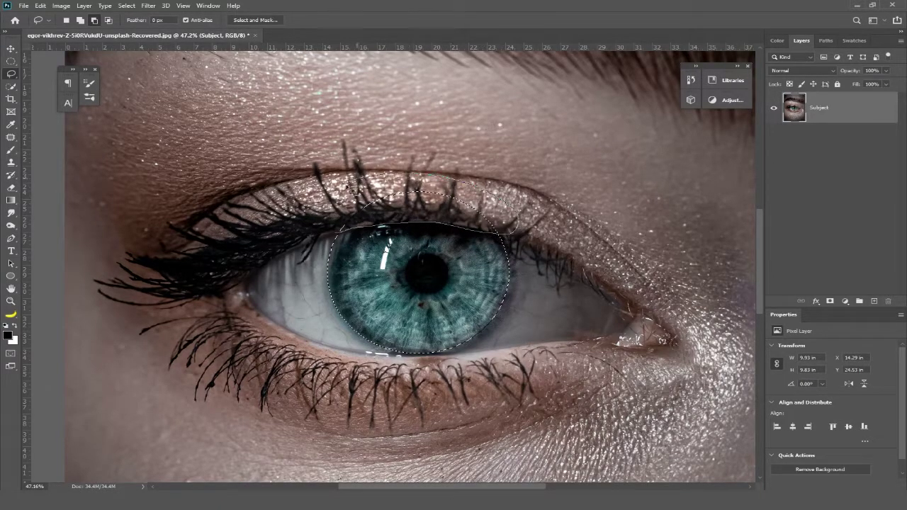
- Lasso away the eyelid and outer crescent areas, adding the upper iris edge back
left_click_drag(338, 227, 337, 239)
key("shift")
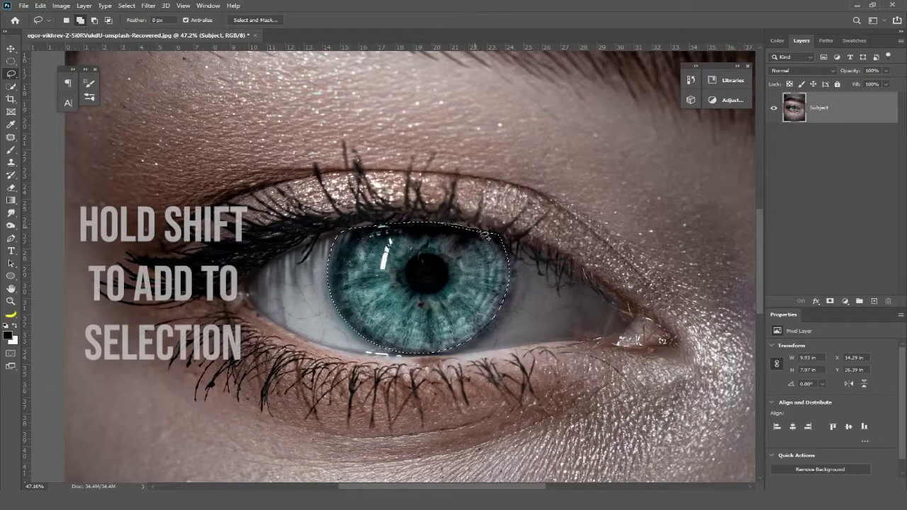
left_click_drag(447, 234, 441, 231)
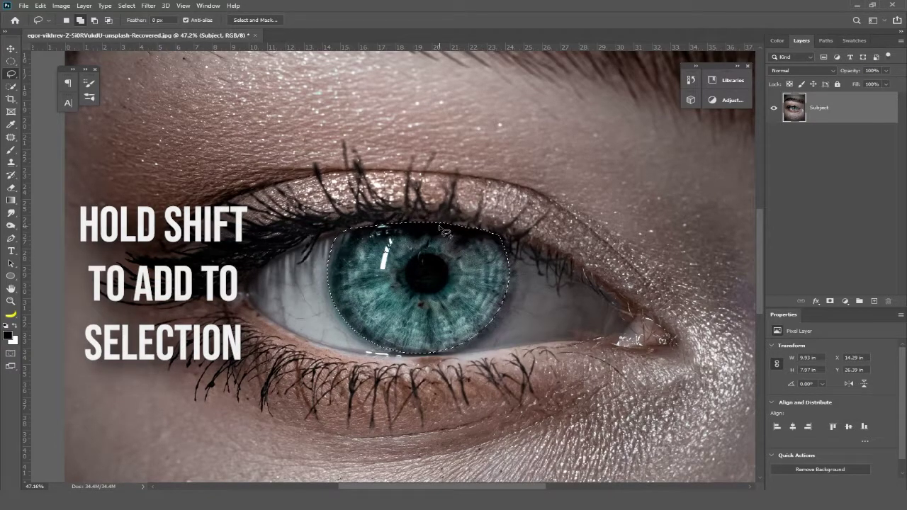
key("alt")
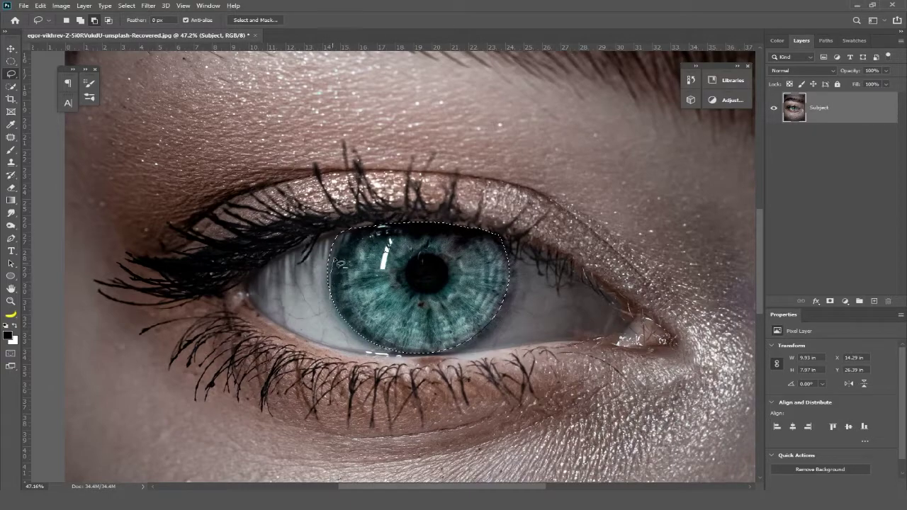
left_click_drag(319, 289, 353, 259)
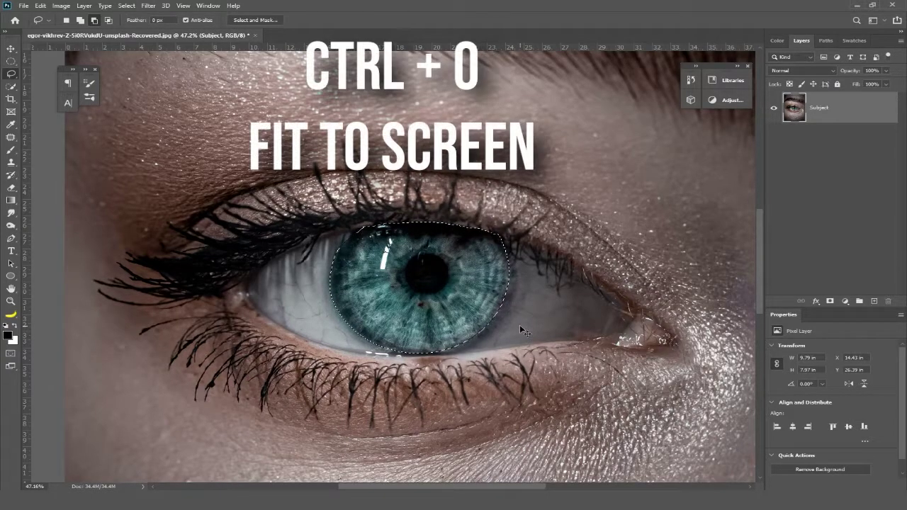
key("ctrl+0")
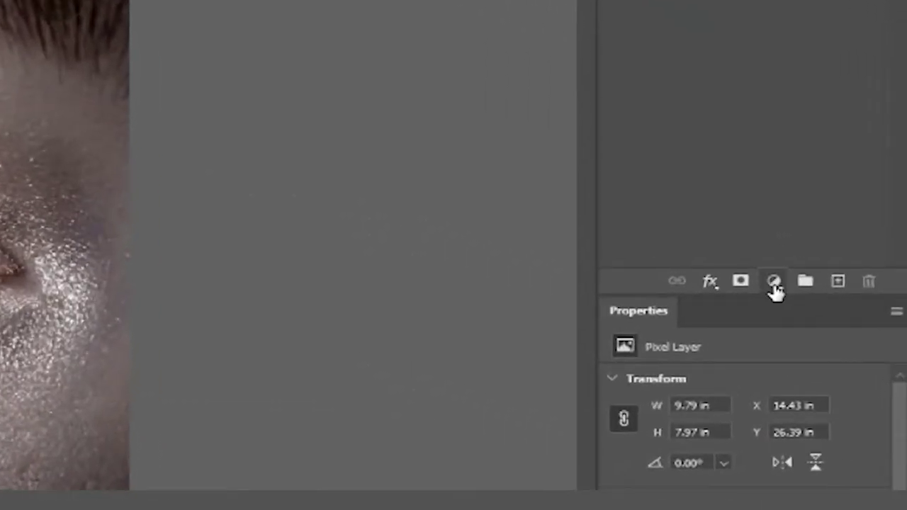
- Add a Solid Color fill layer in blue 1ca7d4 over the masked iris
left_click(773, 282)
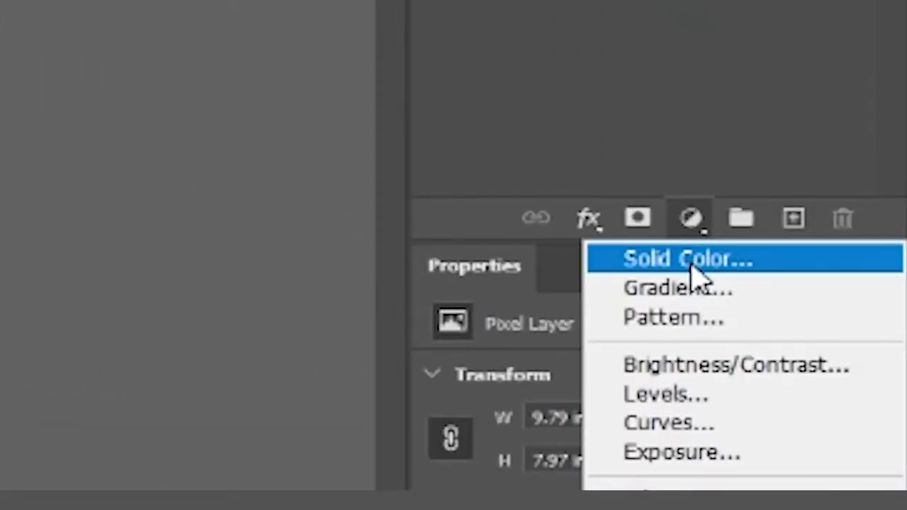
left_click(691, 268)
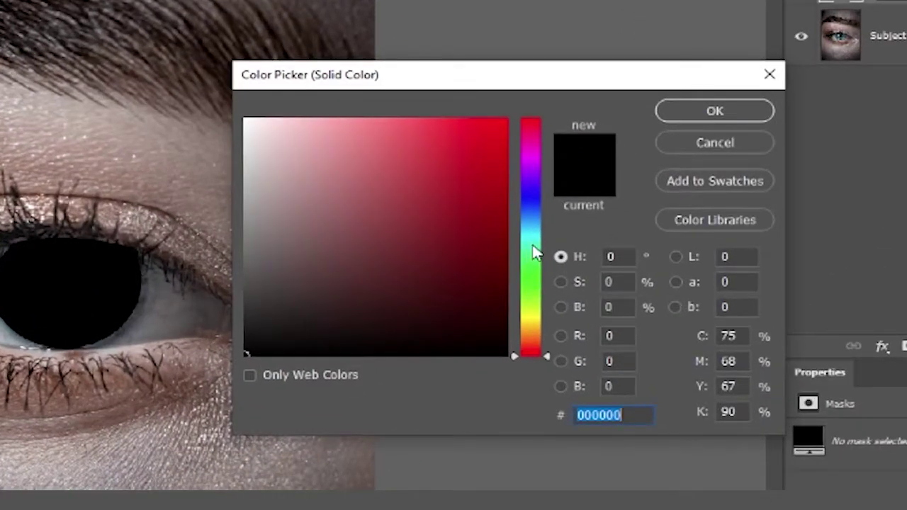
left_click_drag(535, 252, 534, 228)
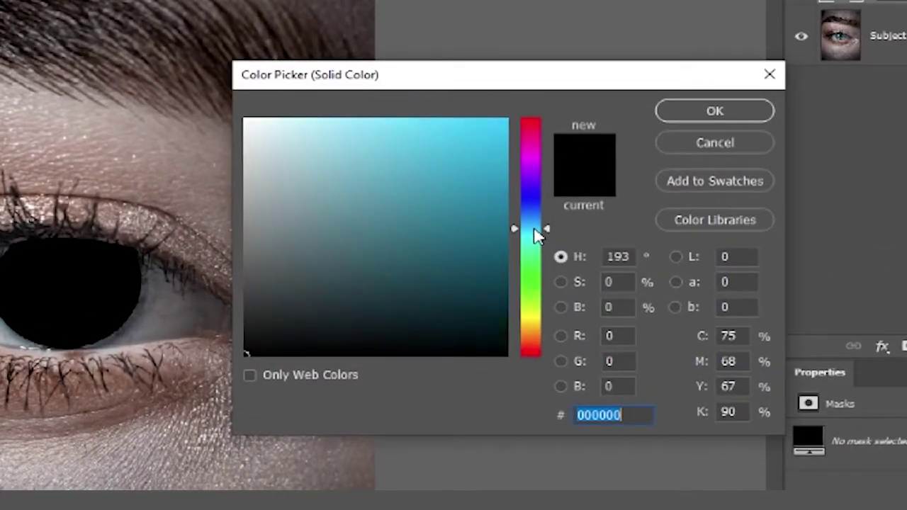
left_click_drag(475, 189, 472, 158)
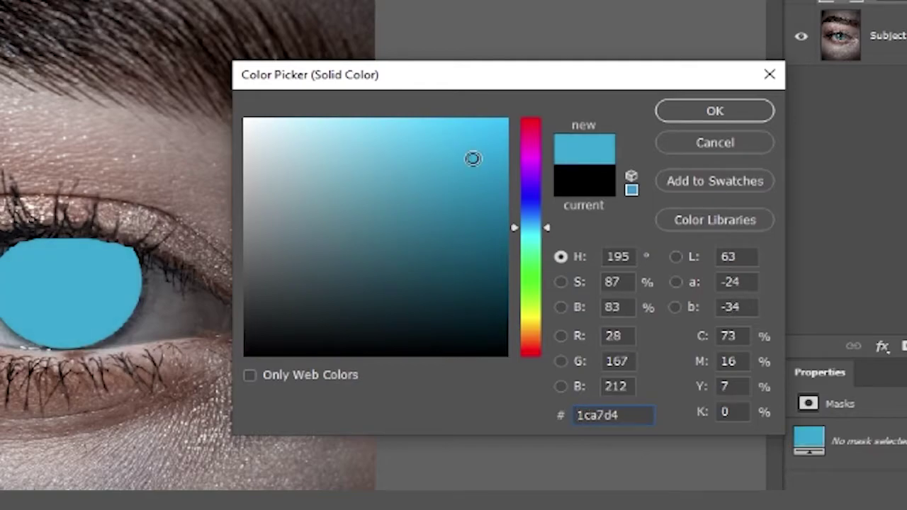
left_click(712, 113)
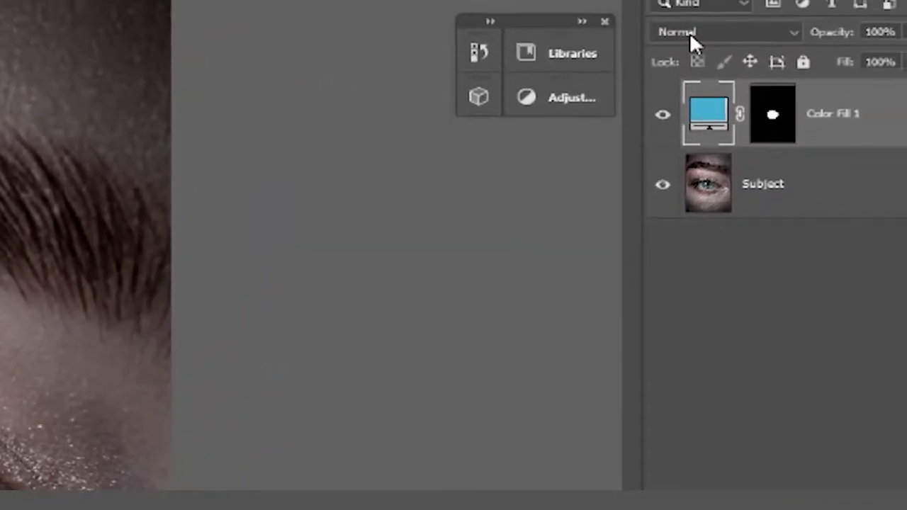
left_click(690, 38)
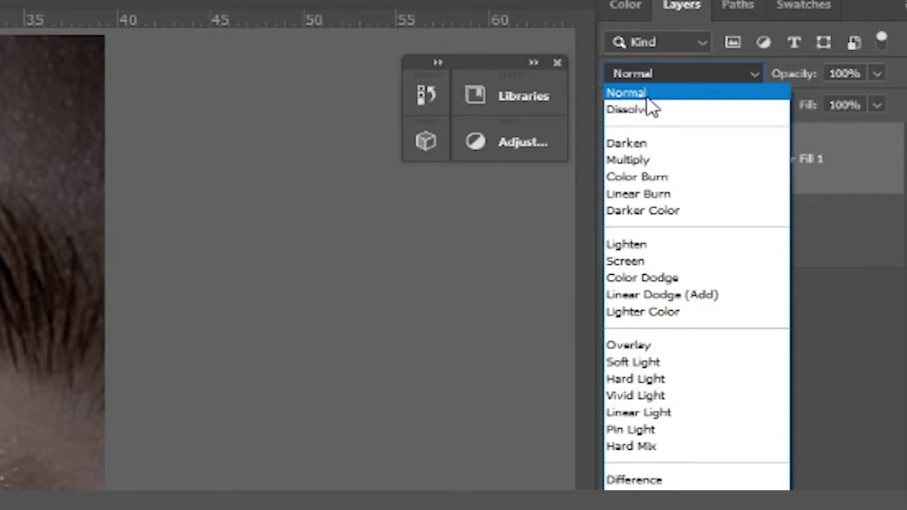
- Set Color Fill 1 to Soft Light blend mode and target its layer mask
left_click(628, 364)
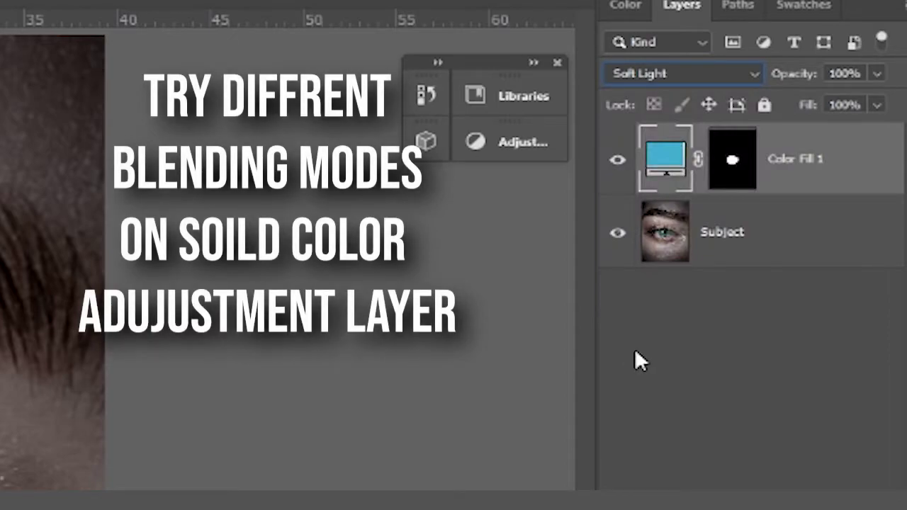
left_click(732, 177)
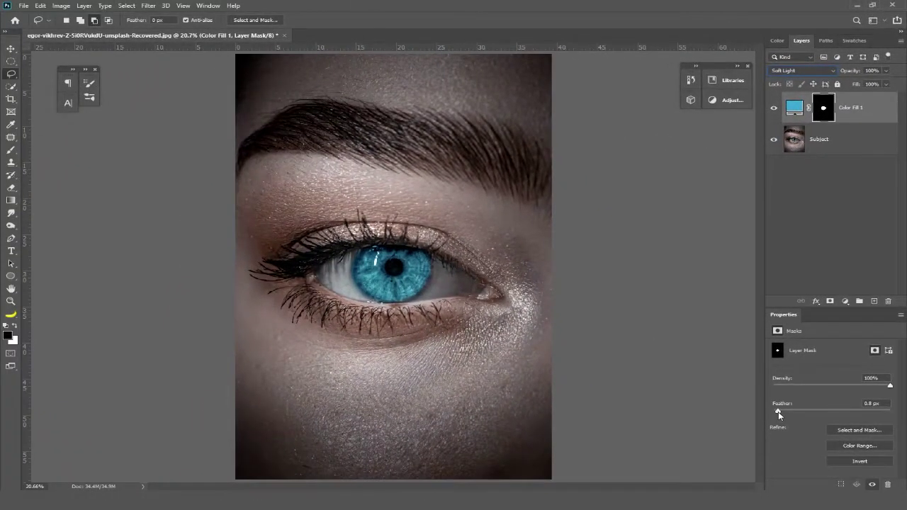
- Give the Color Fill 1 mask a 0.4 px feather; blend the layer in Overlay at 60% opacity
left_click_drag(778, 411, 778, 412)
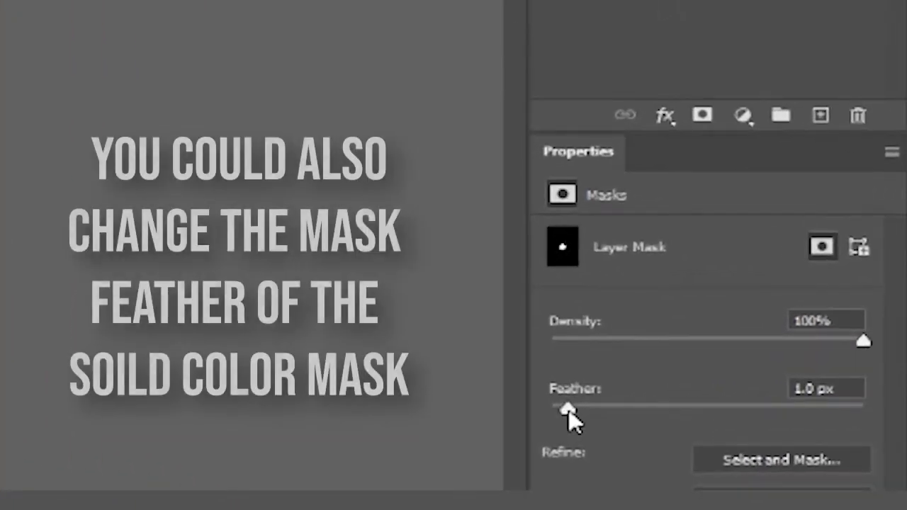
left_click_drag(566, 413, 559, 411)
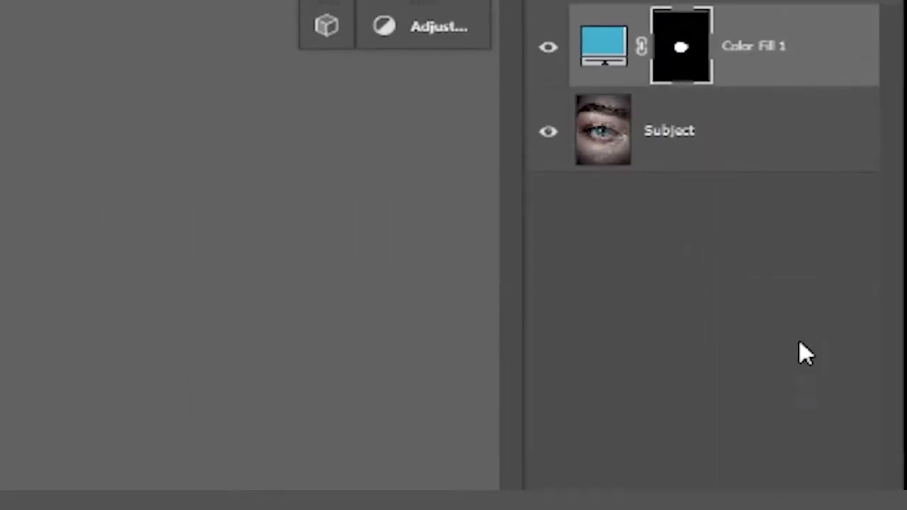
left_click_drag(778, 133, 735, 123)
left_click(674, 126)
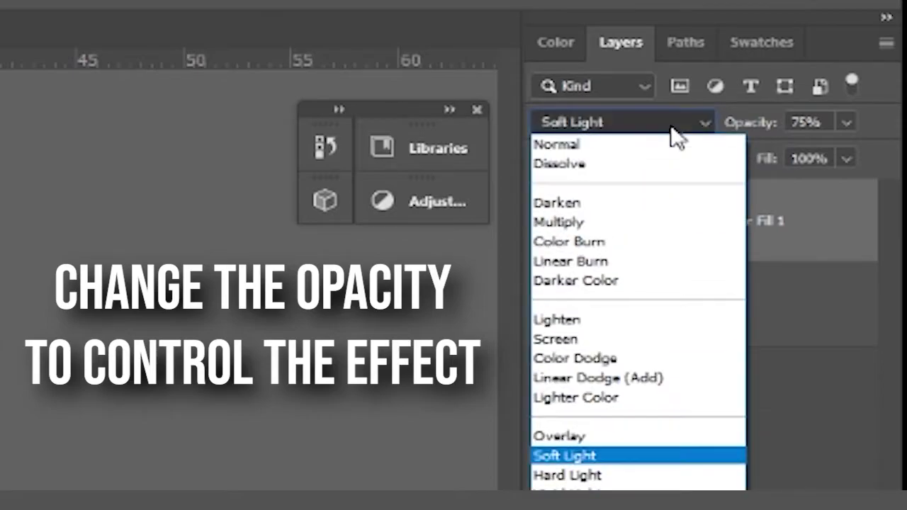
left_click(568, 434)
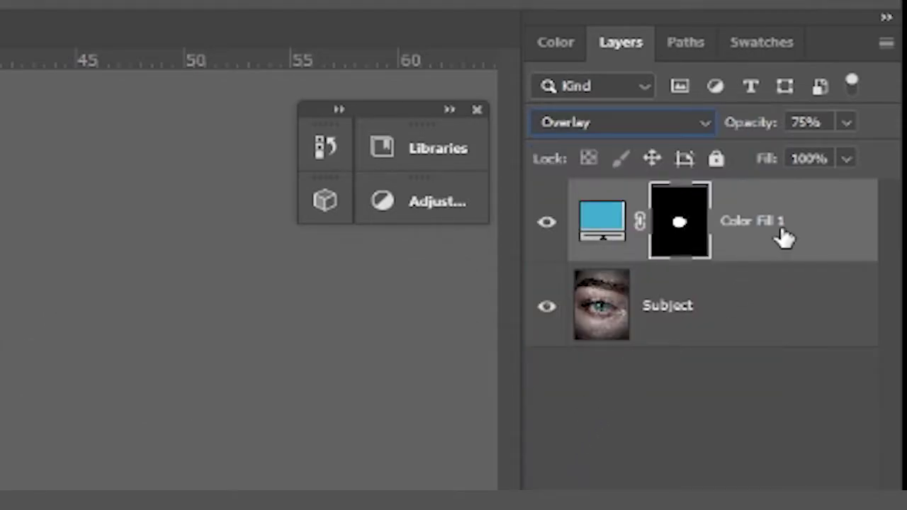
left_click_drag(757, 126, 732, 125)
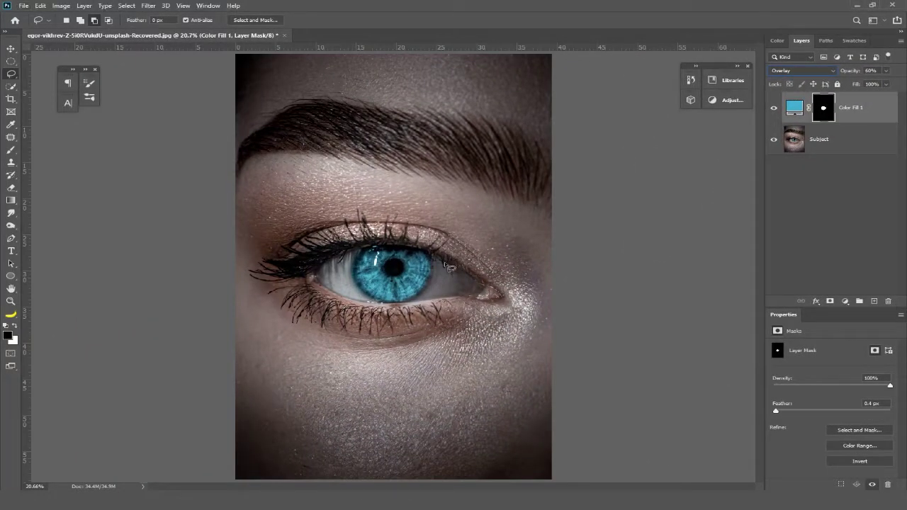
- Select the Brush tool and zoom in on the eye to inspect the mask, then zoom out
left_click(12, 151)
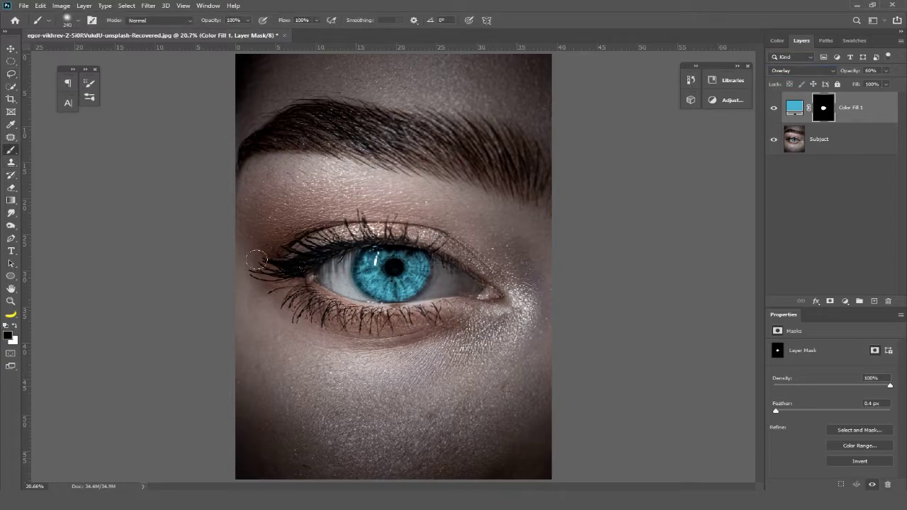
left_click_drag(327, 270, 451, 273)
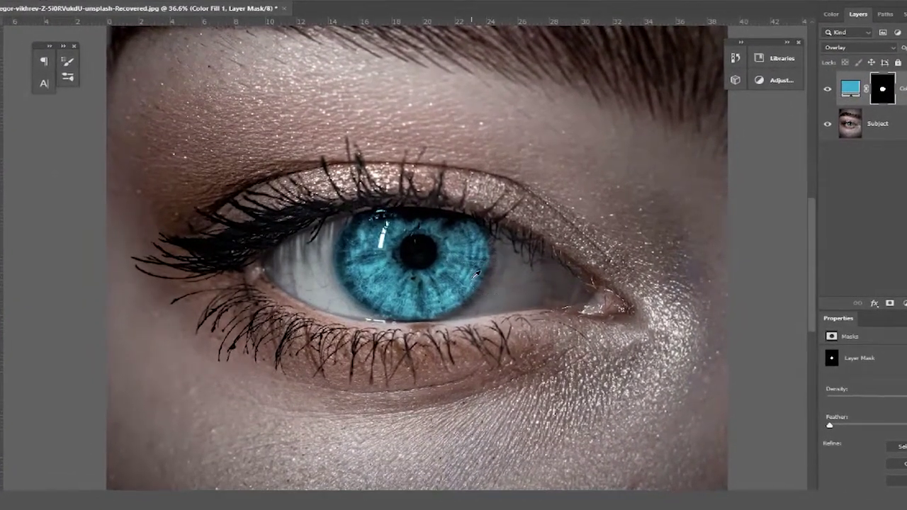
scroll(476, 275, "up", 2)
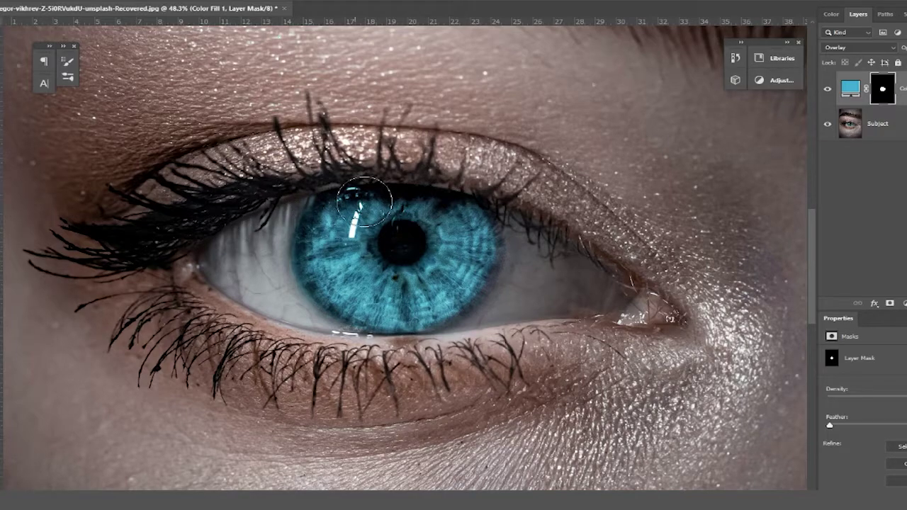
scroll(435, 207, "down", 8)
scroll(435, 207, "down", 2)
scroll(432, 214, "up", 2)
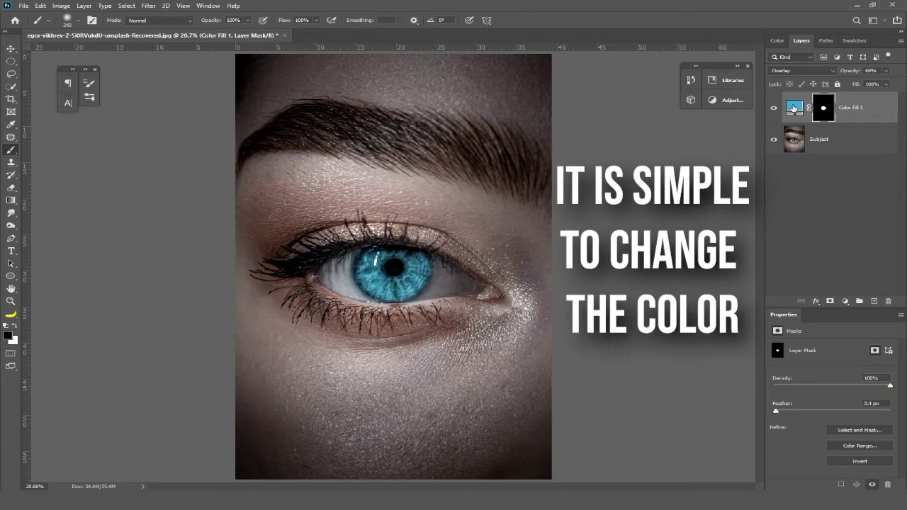
- Recolour Color Fill 1 to dark green 15772a in its Color Picker
left_click(794, 108)
double_click(795, 109)
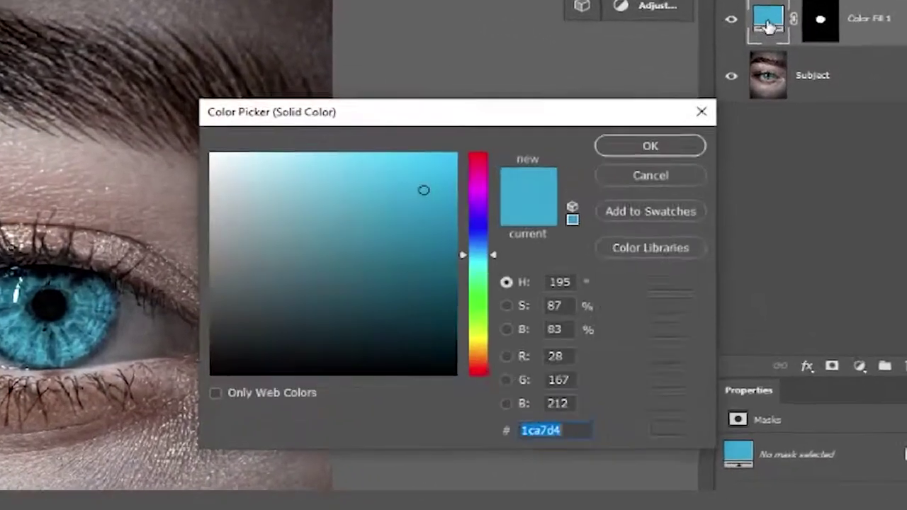
left_click_drag(417, 99, 524, 60)
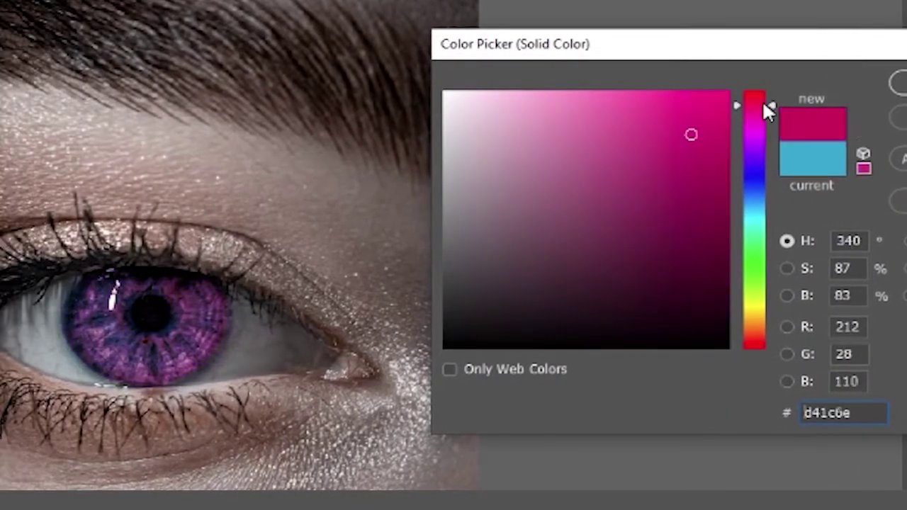
left_click_drag(526, 218, 542, 97)
left_click_drag(764, 89, 759, 255)
left_click_drag(693, 211, 676, 227)
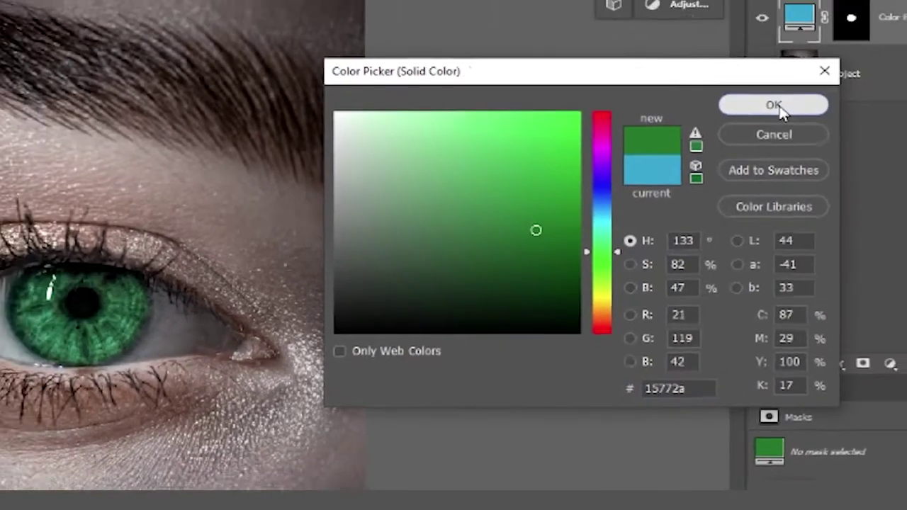
left_click(746, 105)
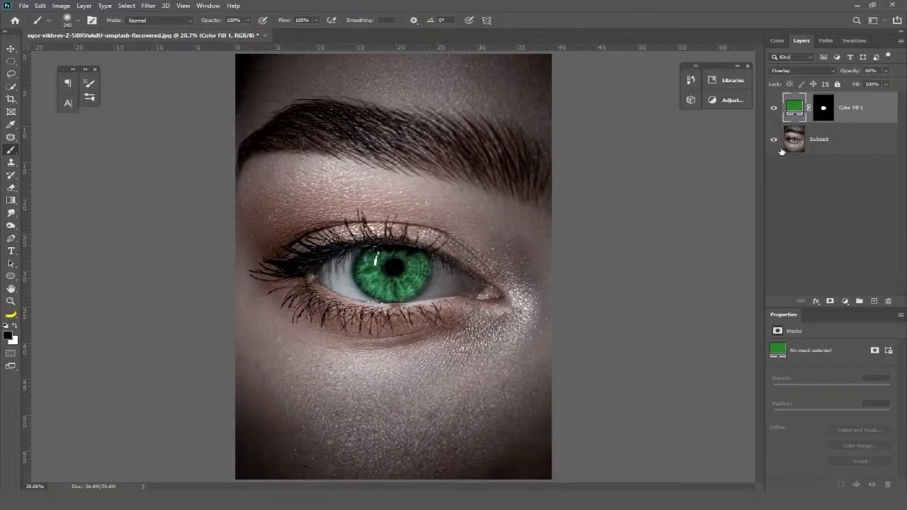
left_click(774, 108)
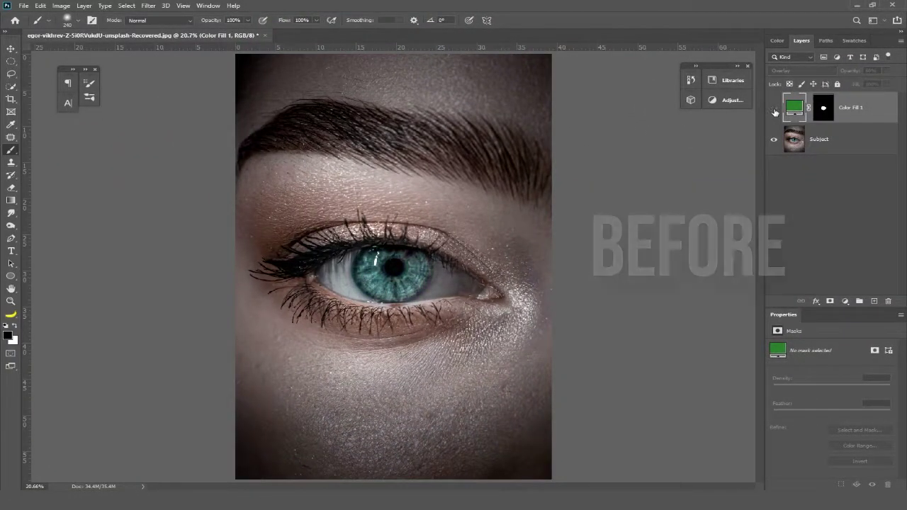
left_click(774, 110)
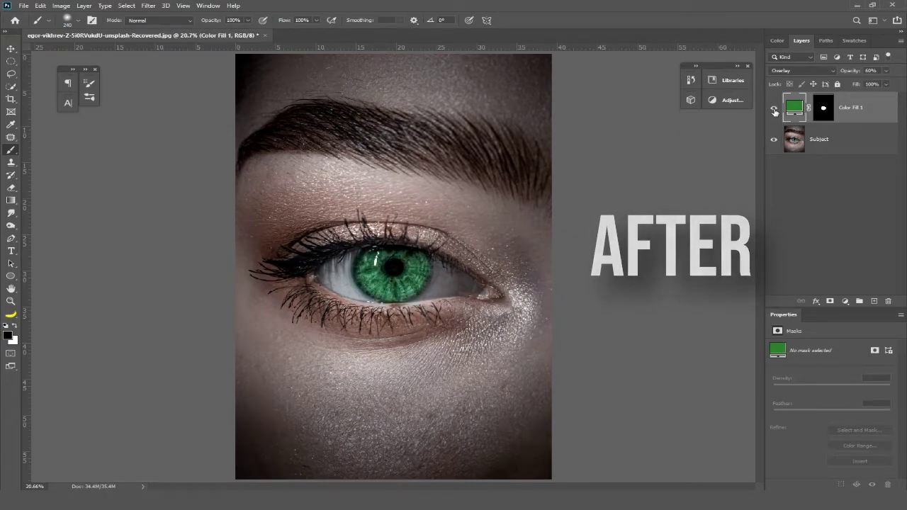
left_click(774, 109)
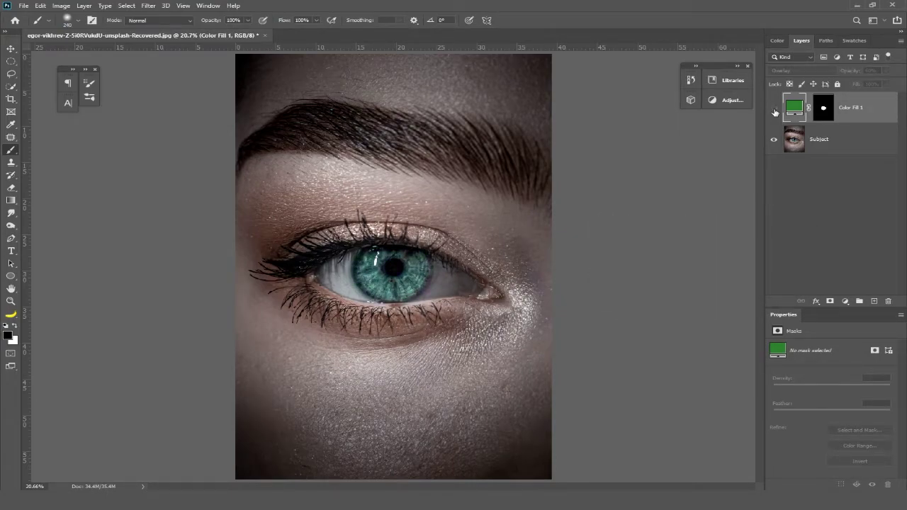
left_click(774, 110)
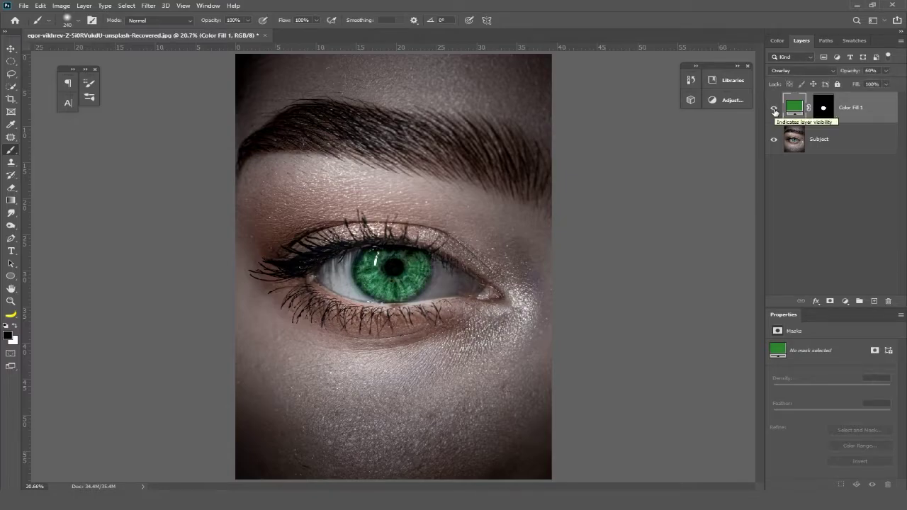